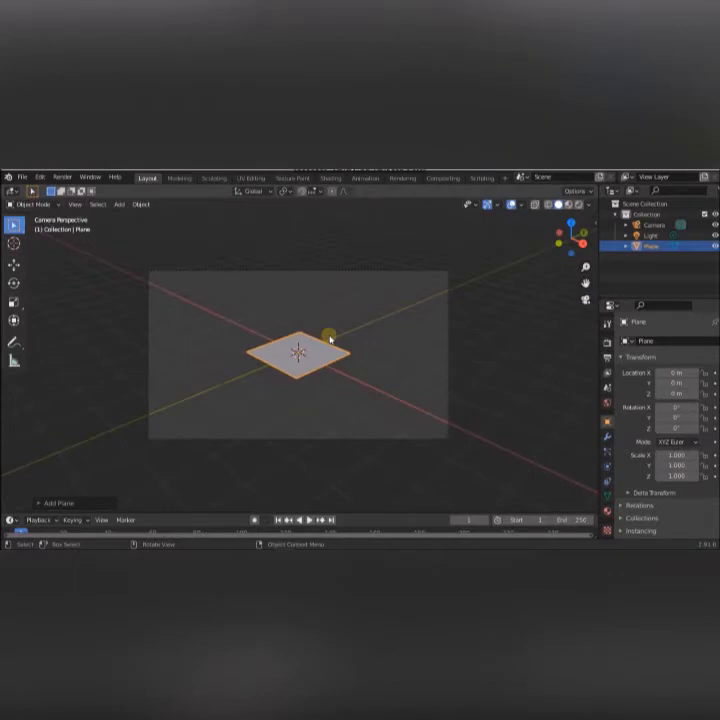
- Lock the camera to the view so that navigating the viewport moves the camera
{"action": "key", "text": "n"}
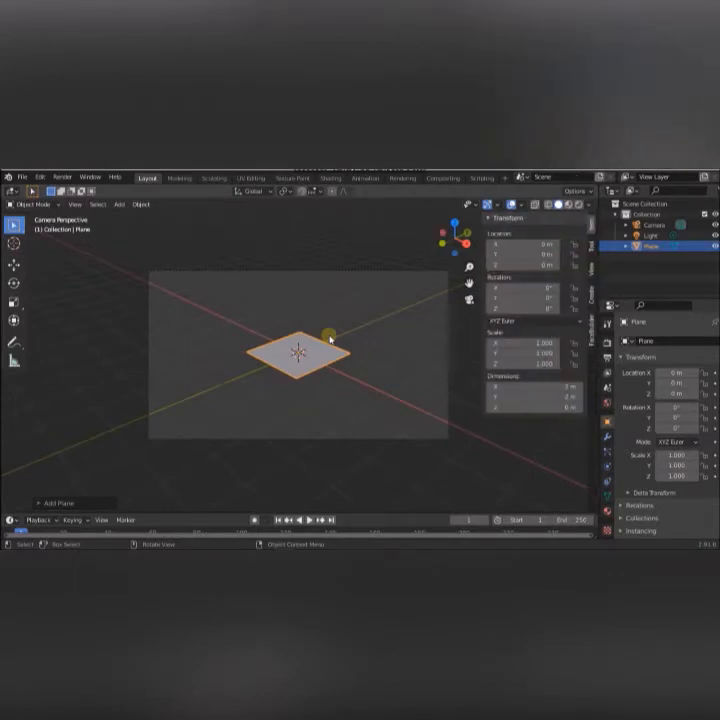
{"action": "left_click", "coordinate": [594, 266]}
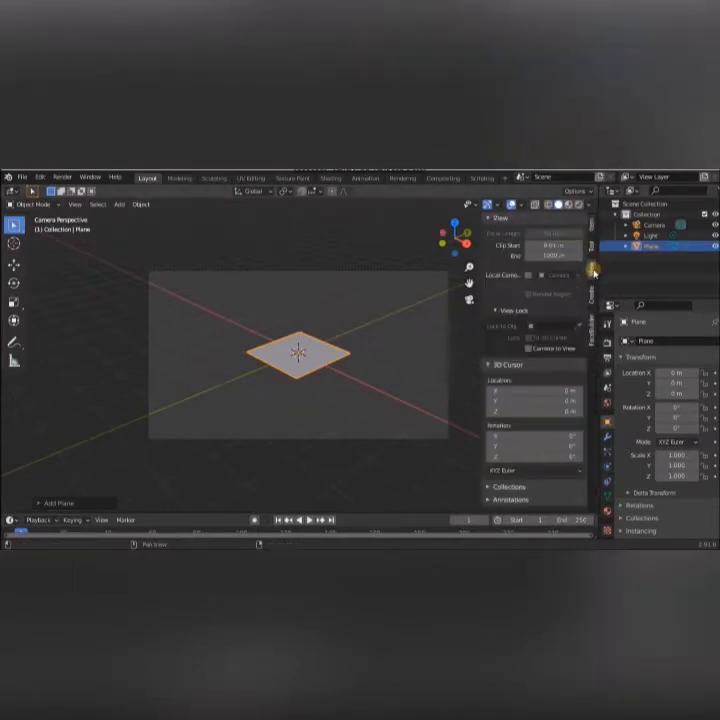
{"action": "left_click", "coordinate": [529, 349]}
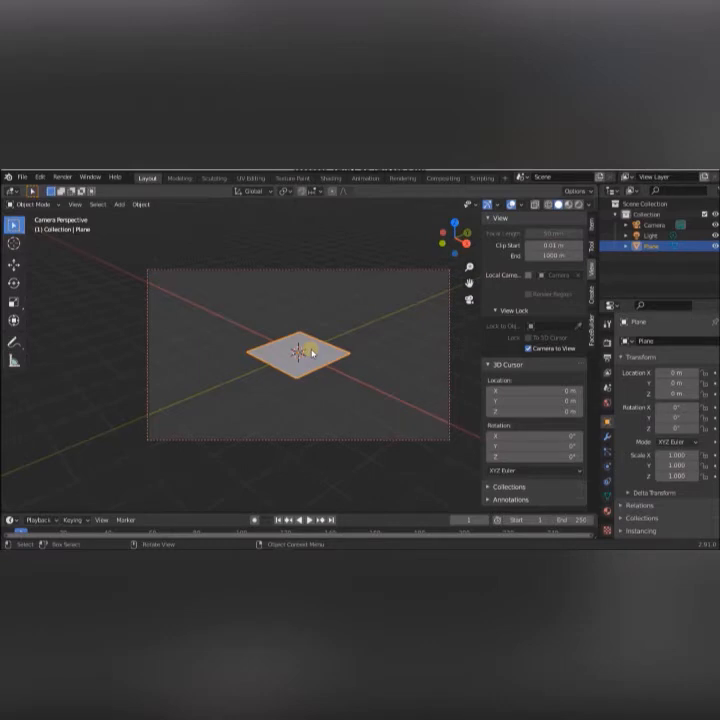
- Rotate the plane 90° about the X axis so that it stands upright
{"action": "key", "text": "r"}
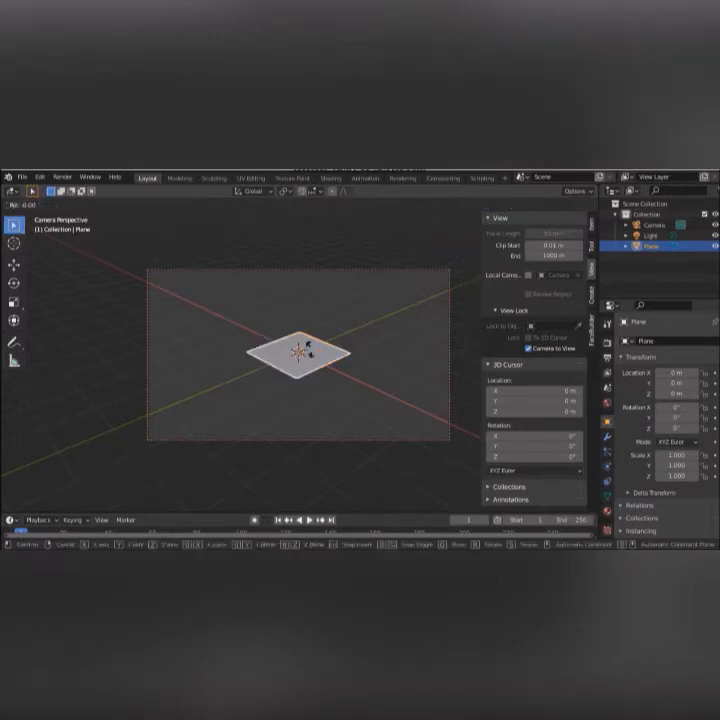
{"action": "type", "text": "x"}
{"action": "type", "text": "90"}
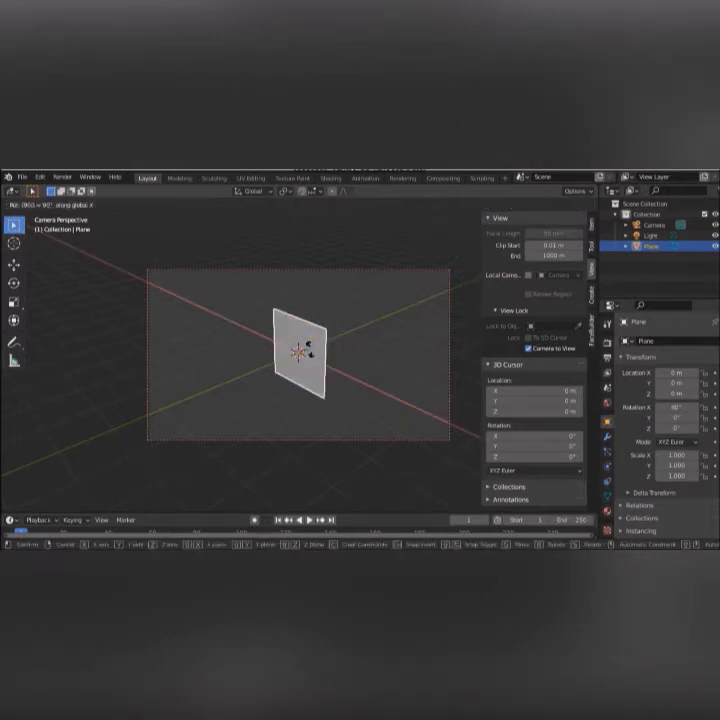
{"action": "key", "text": "Return"}
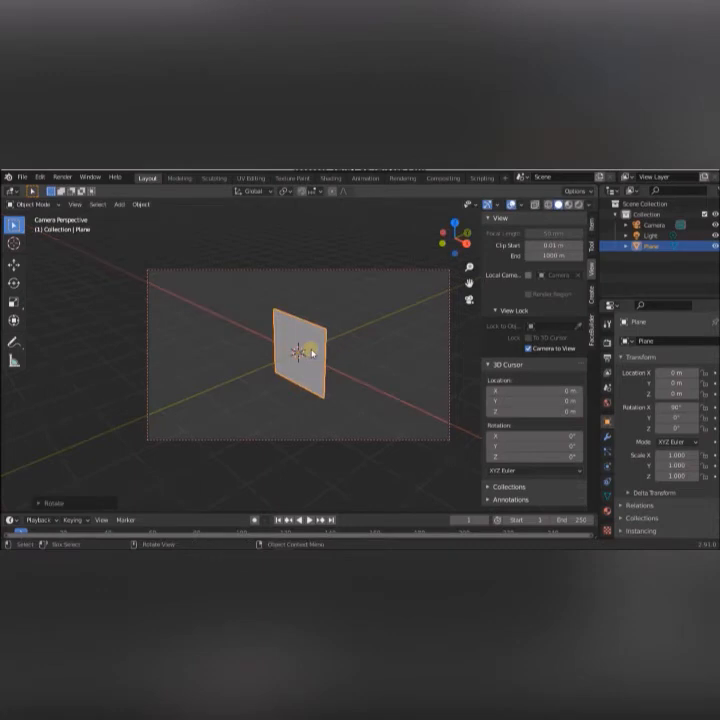
- Rotate the upright plane freehand about its local Y axis by about 42° so that it faces the camera
{"action": "key", "text": "r"}
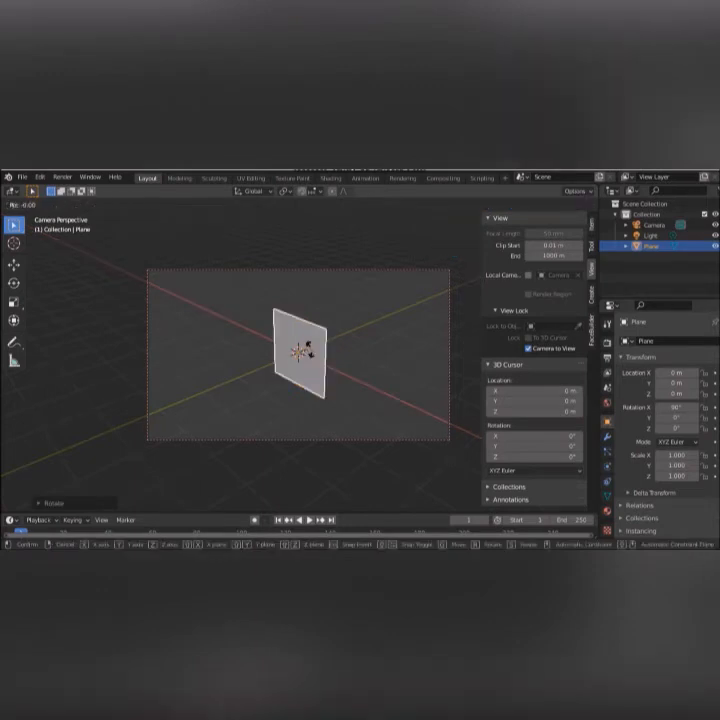
{"action": "key", "text": "y"}
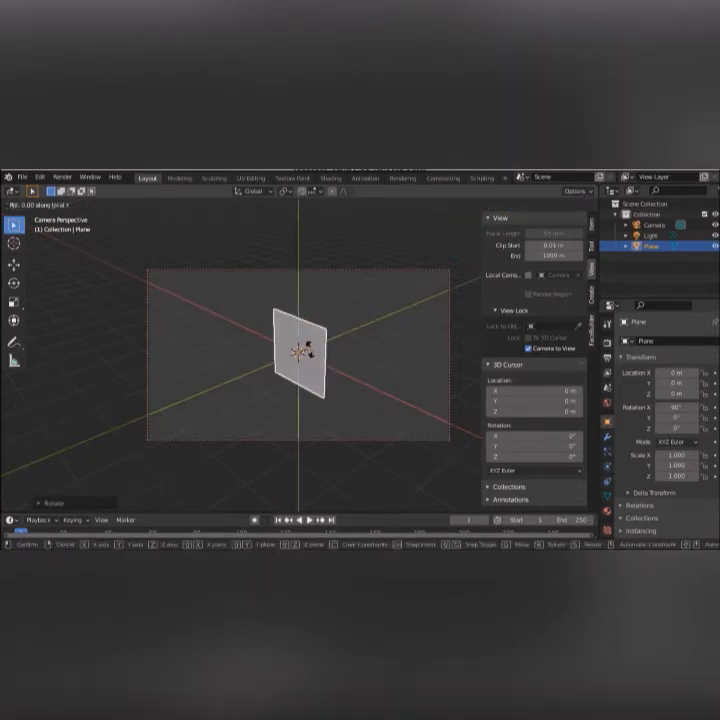
{"action": "type", "text": "90"}
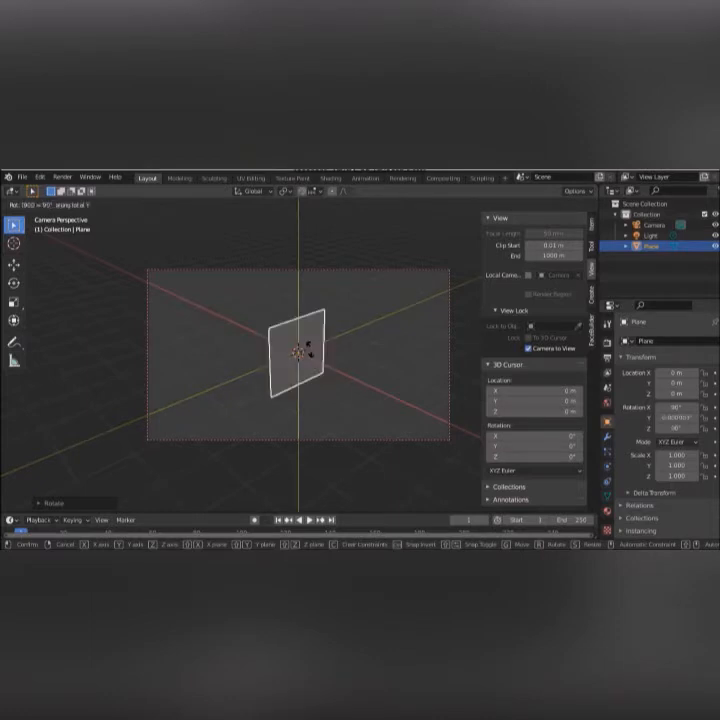
{"action": "key", "text": "BackSpace"}
{"action": "key", "text": "BackSpace"}
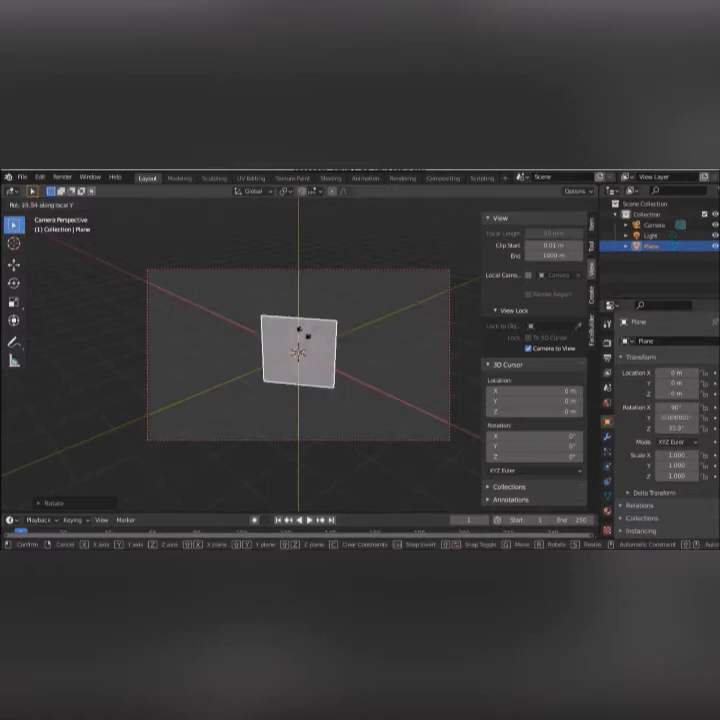
{"action": "left_click", "coordinate": [308, 335]}
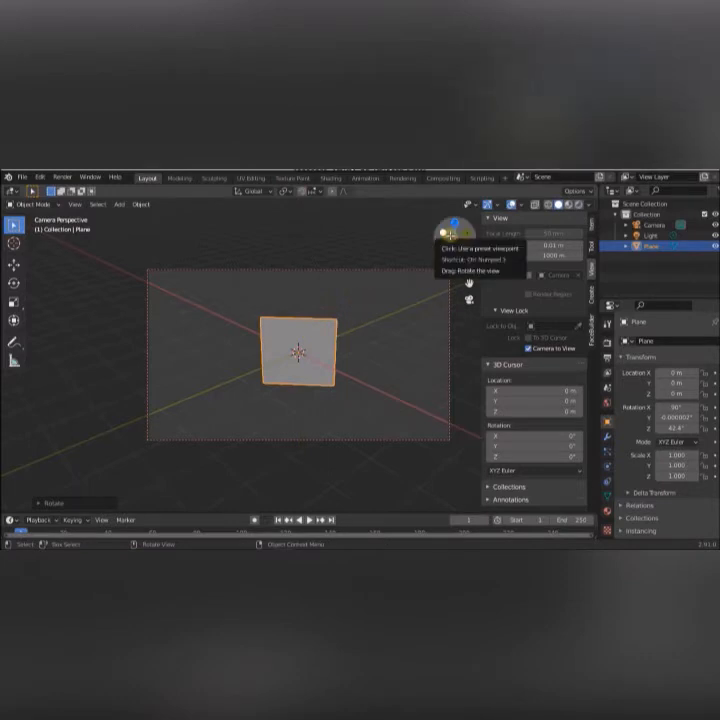
- Orbit the locked camera until it looks squarely at the plane, and bring it closer so the plane fills most of the frame's height
{"action": "mouse_move", "coordinate": [453, 238]}
{"action": "left_mouse_down"}
{"action": "mouse_move", "coordinate": [458, 242]}
{"action": "mouse_move", "coordinate": [456, 228]}
{"action": "left_mouse_up"}
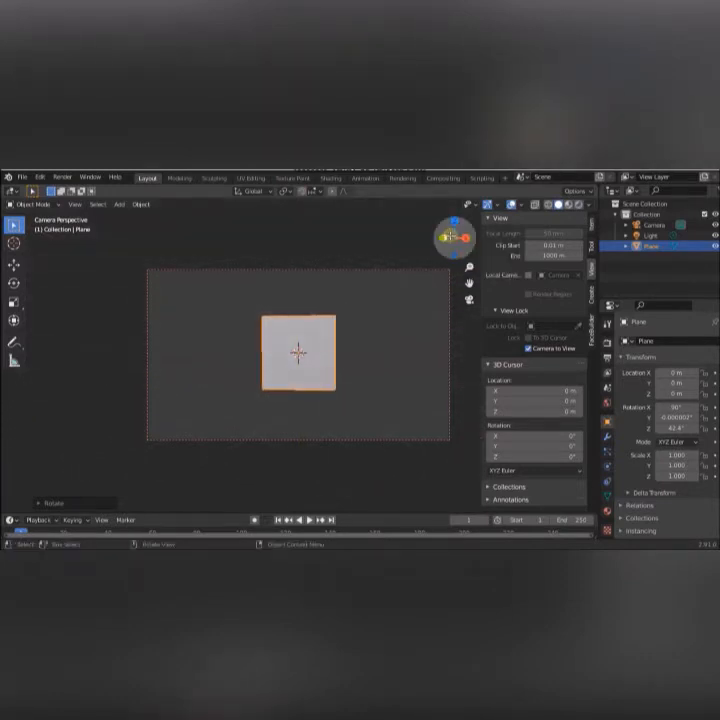
{"action": "scroll", "coordinate": [342, 300], "scroll_direction": "up", "scroll_amount": 3}
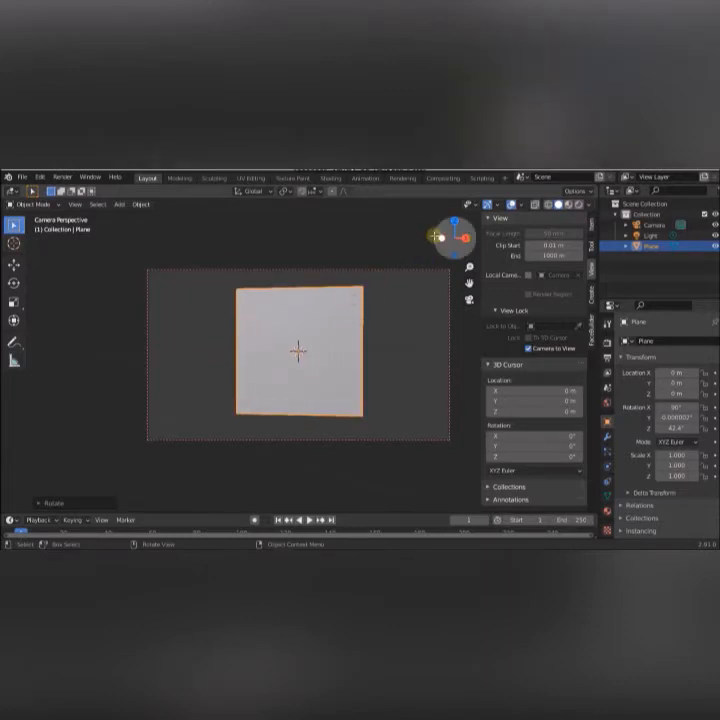
{"action": "left_click_drag", "start_coordinate": [450, 239], "coordinate": [452, 240]}
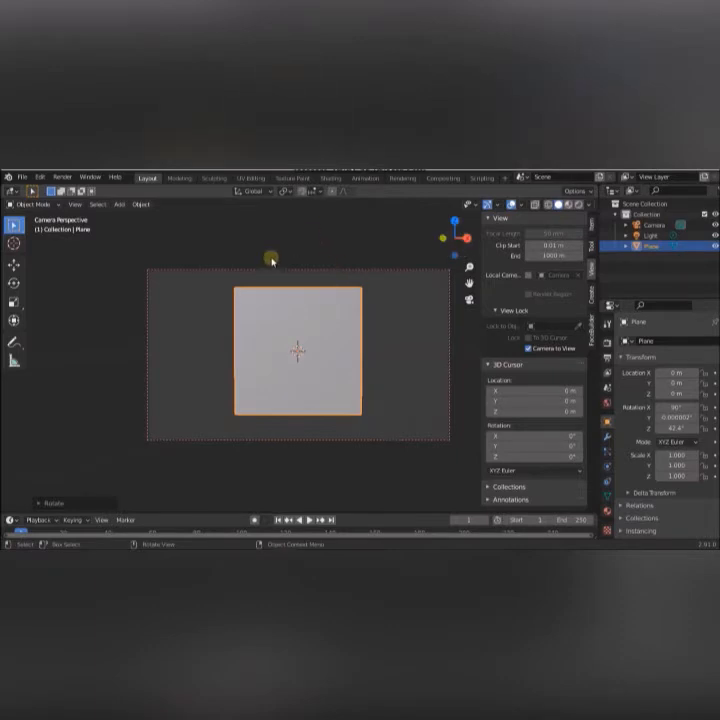
- Switch to the Shading workspace, enlarge the node editor and create a new material for the plane
{"action": "left_click", "coordinate": [330, 180]}
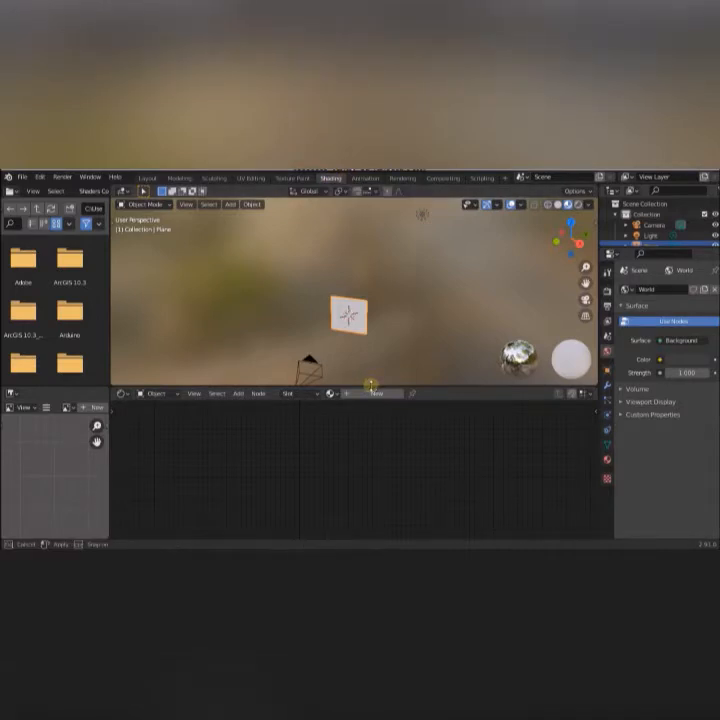
{"action": "left_click_drag", "start_coordinate": [370, 386], "coordinate": [370, 308]}
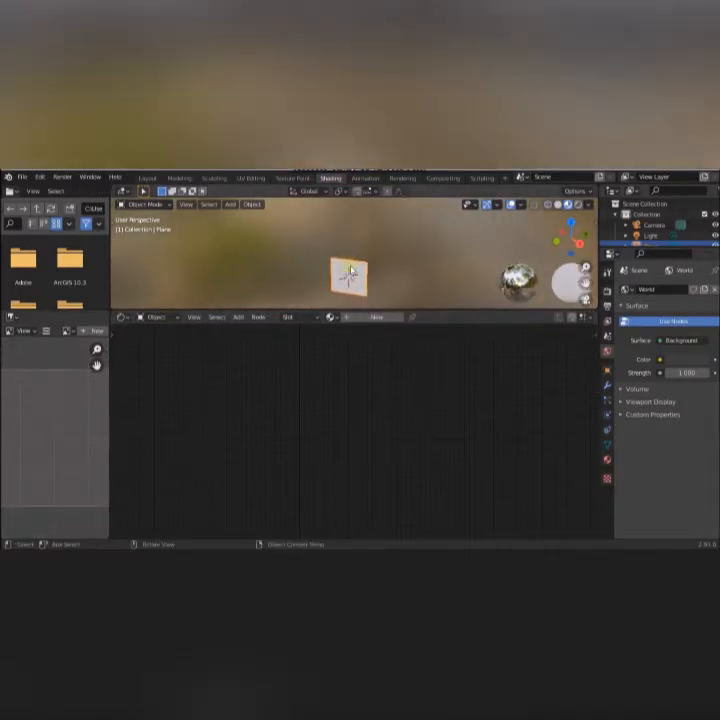
{"action": "scroll", "coordinate": [350, 266], "scroll_direction": "up", "scroll_amount": 3}
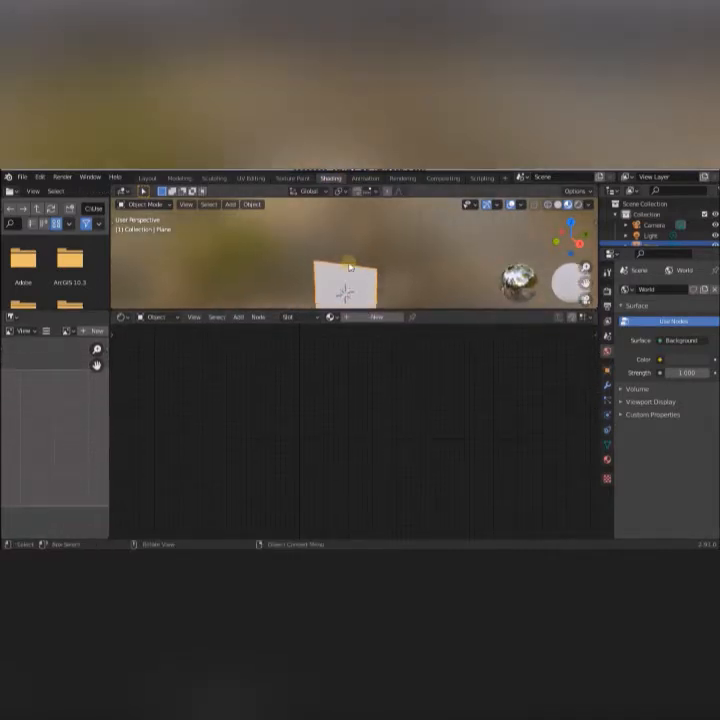
{"action": "left_click", "coordinate": [360, 317]}
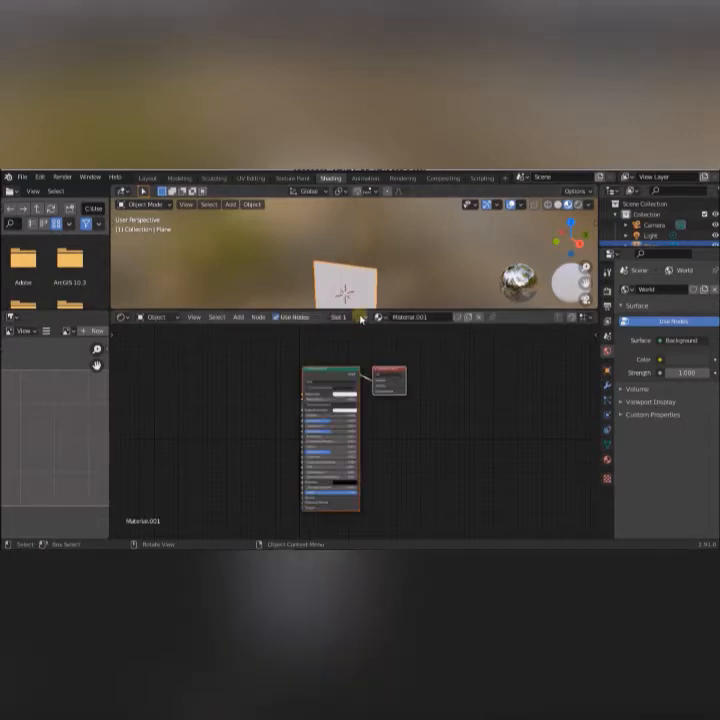
{"action": "left_click_drag", "start_coordinate": [321, 310], "coordinate": [326, 339]}
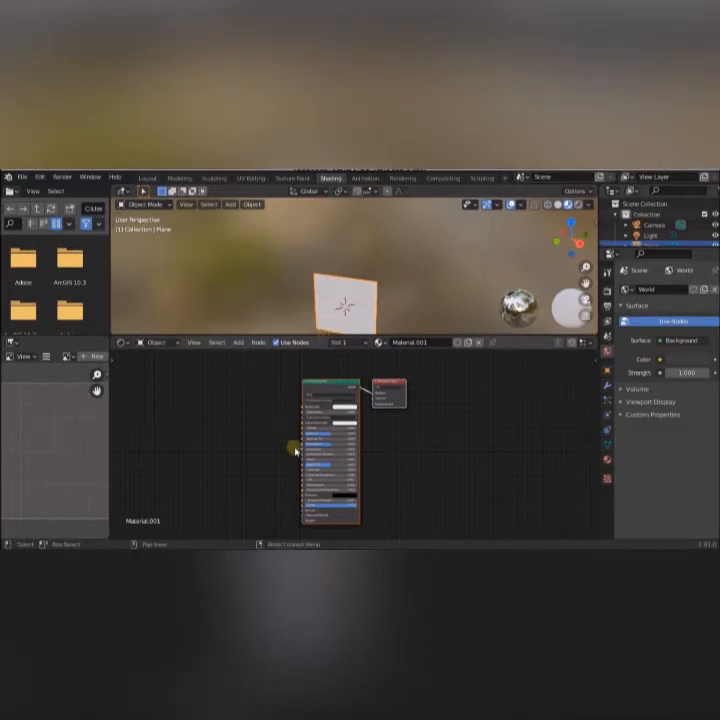
- Add a MixRGB node beside the Principled BSDF and connect its Color output to the shader's Base Color
{"action": "scroll", "coordinate": [295, 451], "scroll_direction": "up", "scroll_amount": 4}
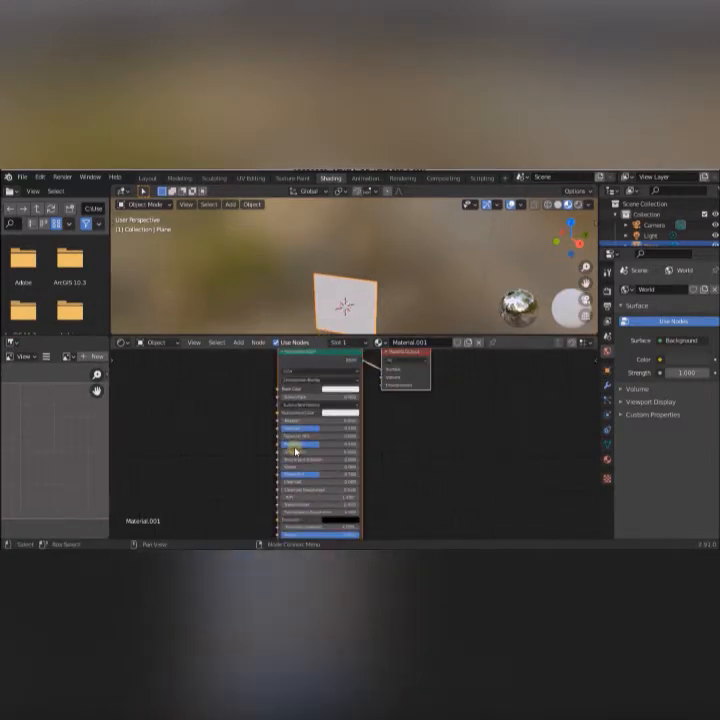
{"action": "scroll", "coordinate": [295, 451], "scroll_direction": "down", "scroll_amount": 1}
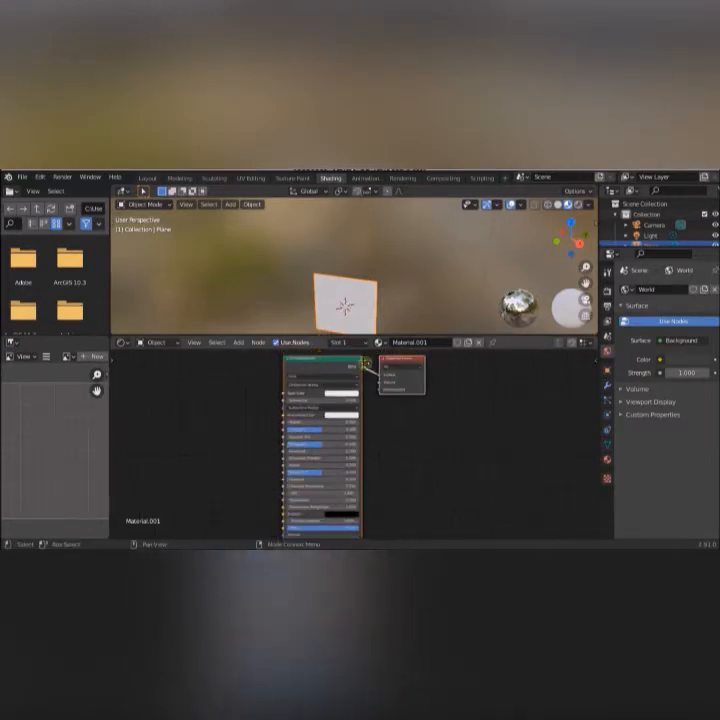
{"action": "left_click_drag", "start_coordinate": [317, 358], "coordinate": [426, 365]}
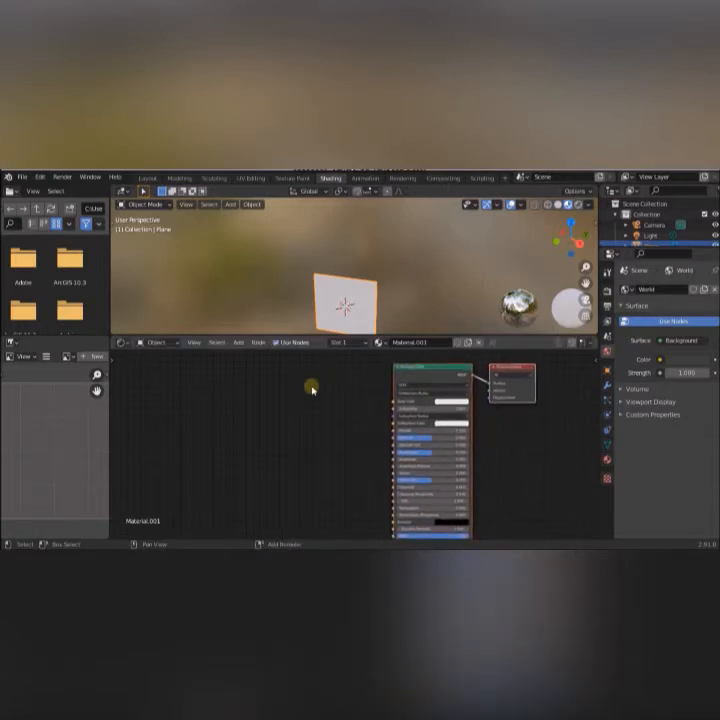
{"action": "key", "text": "shift+a"}
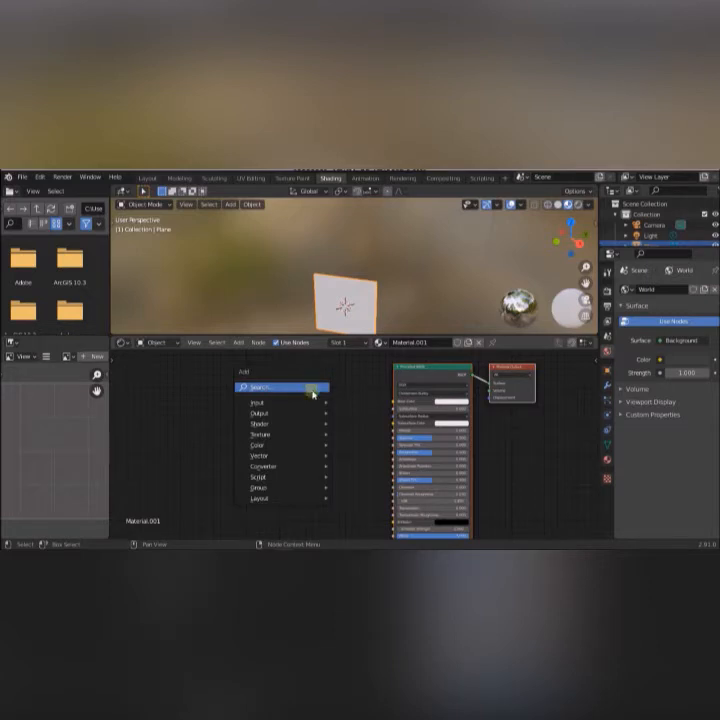
{"action": "mouse_move", "coordinate": [320, 444]}
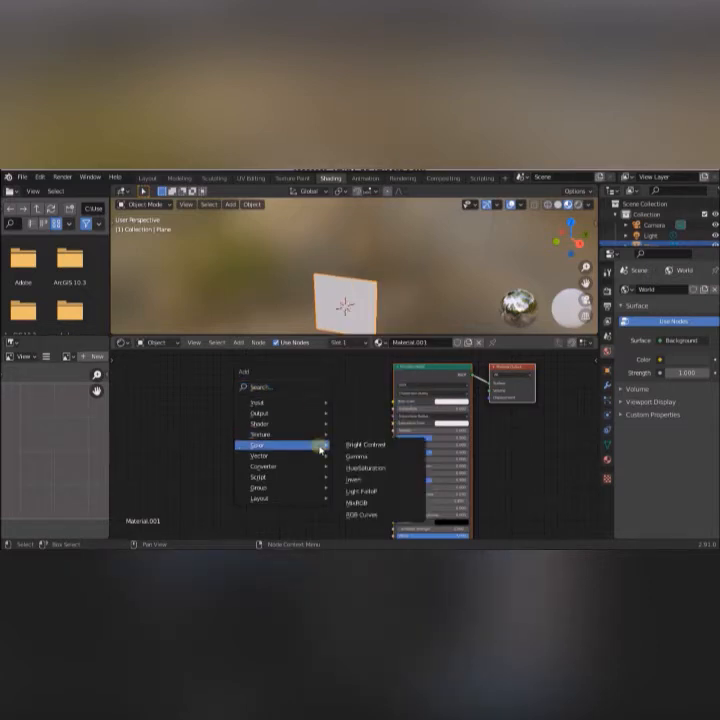
{"action": "left_click", "coordinate": [357, 502]}
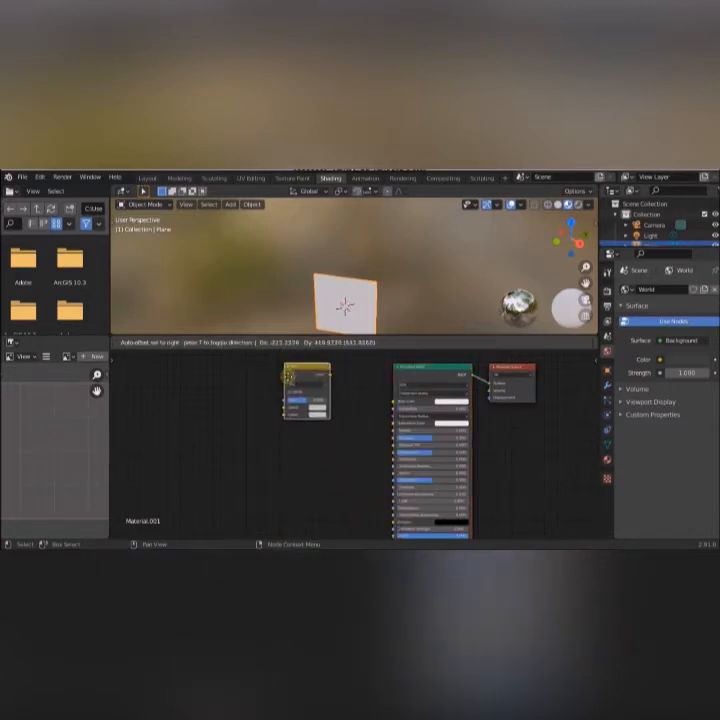
{"action": "left_click", "coordinate": [297, 376]}
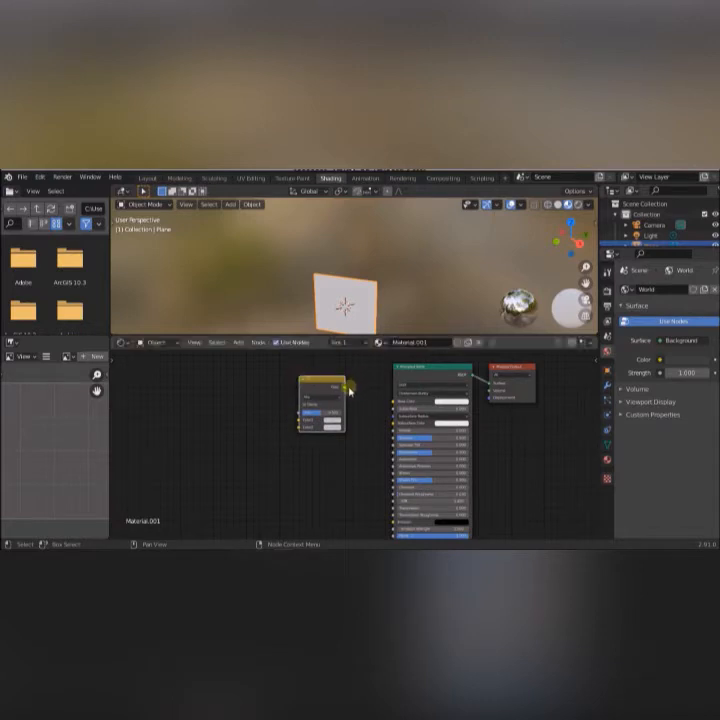
{"action": "left_click_drag", "start_coordinate": [346, 388], "coordinate": [393, 401]}
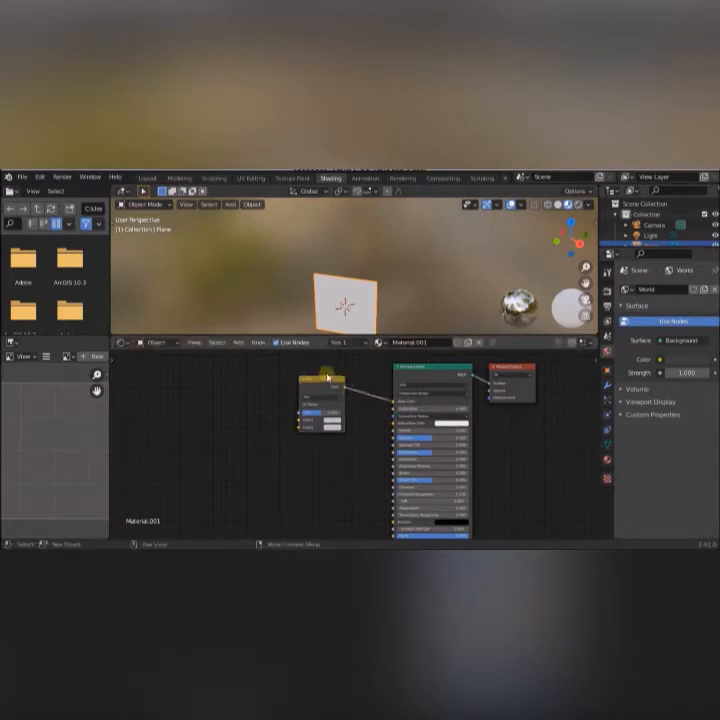
{"action": "left_click_drag", "start_coordinate": [322, 380], "coordinate": [343, 379]}
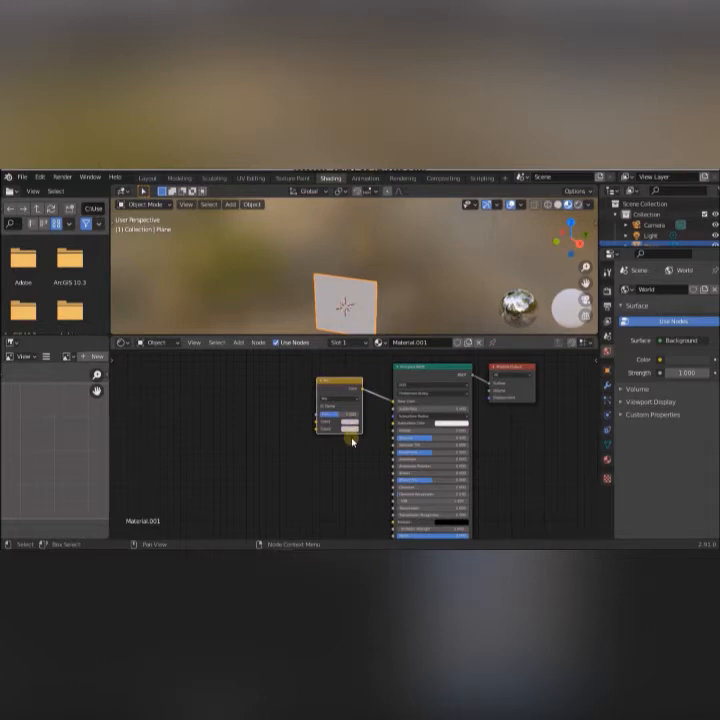
- Set the MixRGB node's Color1 to a dark red and its Color2 to orange
{"action": "left_click", "coordinate": [350, 428]}
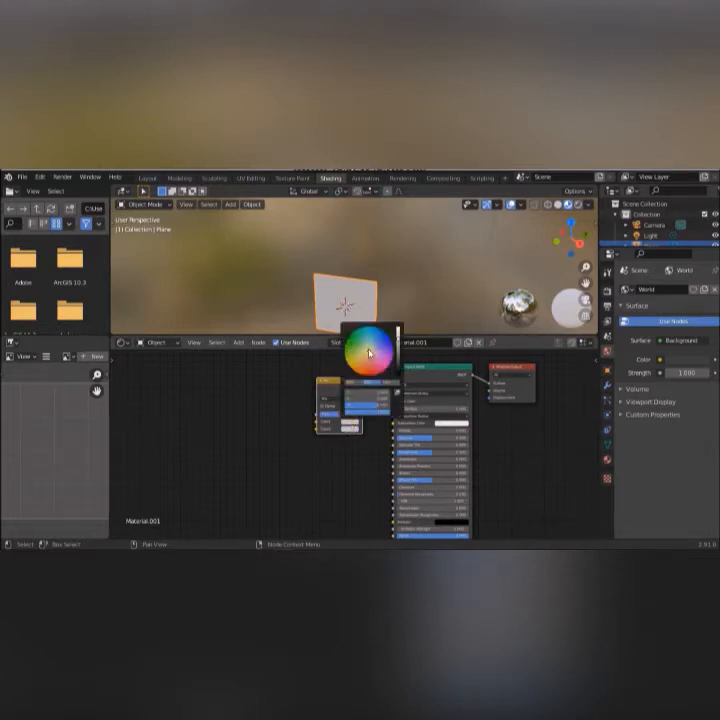
{"action": "left_click_drag", "start_coordinate": [368, 352], "coordinate": [364, 372]}
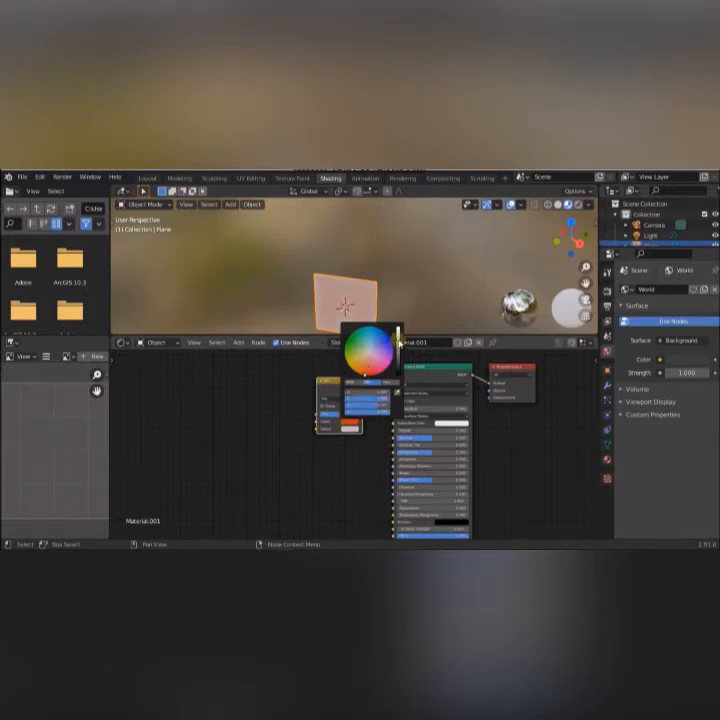
{"action": "left_click_drag", "start_coordinate": [398, 341], "coordinate": [398, 351]}
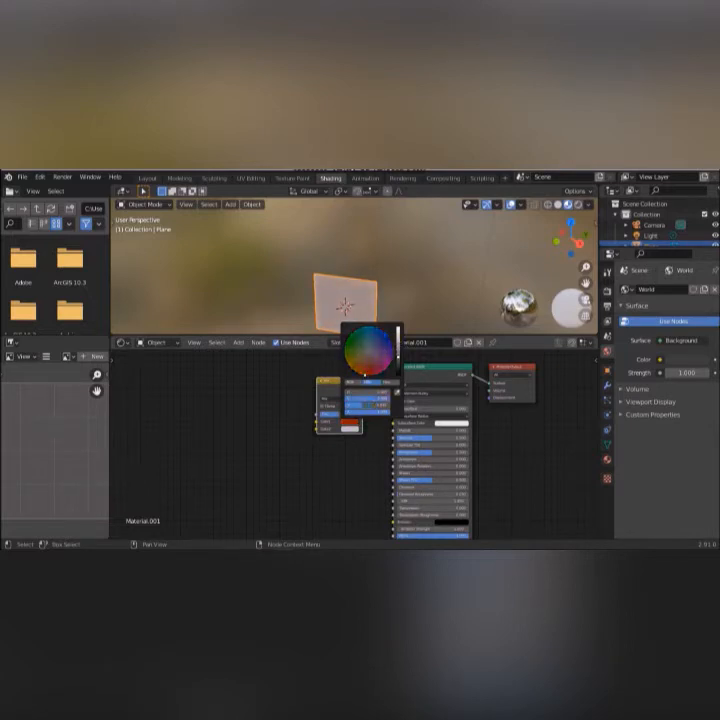
{"action": "left_click", "coordinate": [352, 428]}
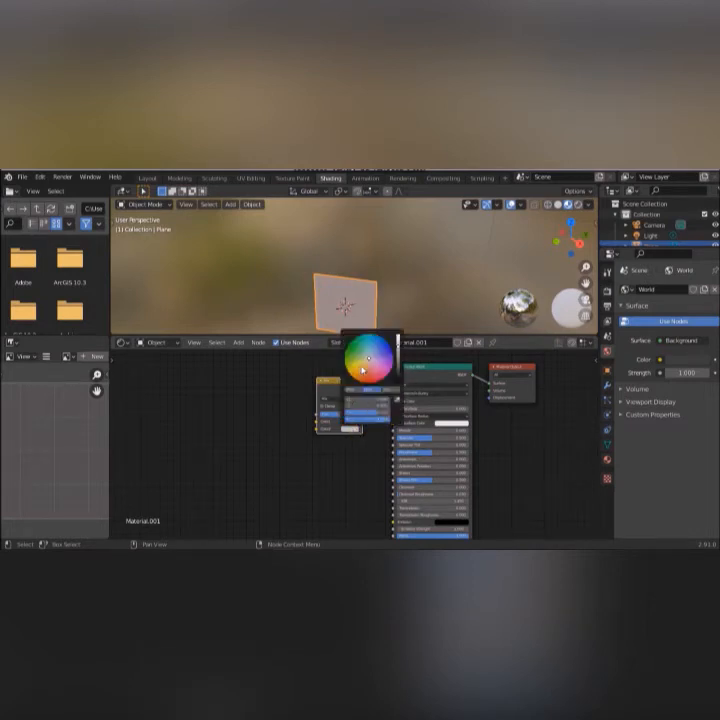
{"action": "left_click", "coordinate": [362, 368]}
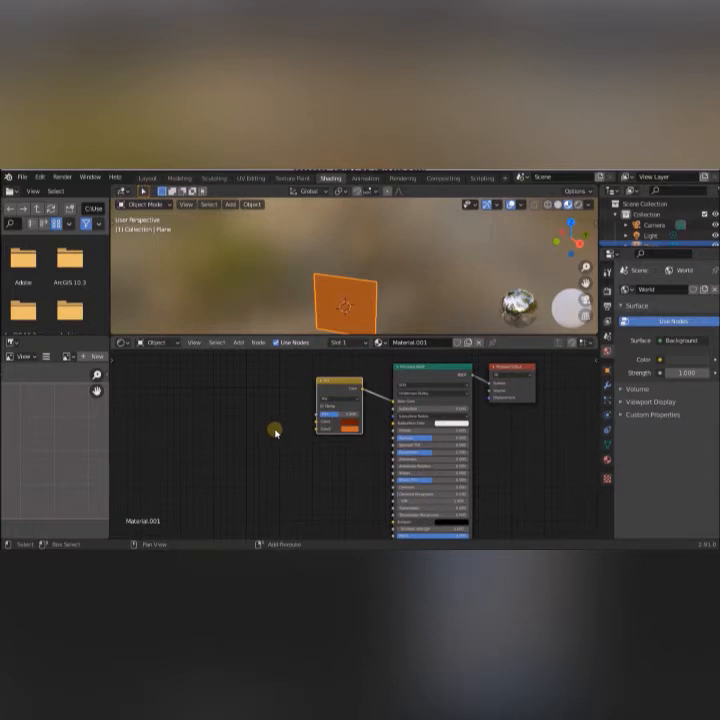
- Try to add a Noise Texture node to the plane's material
{"action": "key", "text": "shift+a"}
{"action": "mouse_move", "coordinate": [276, 432]}
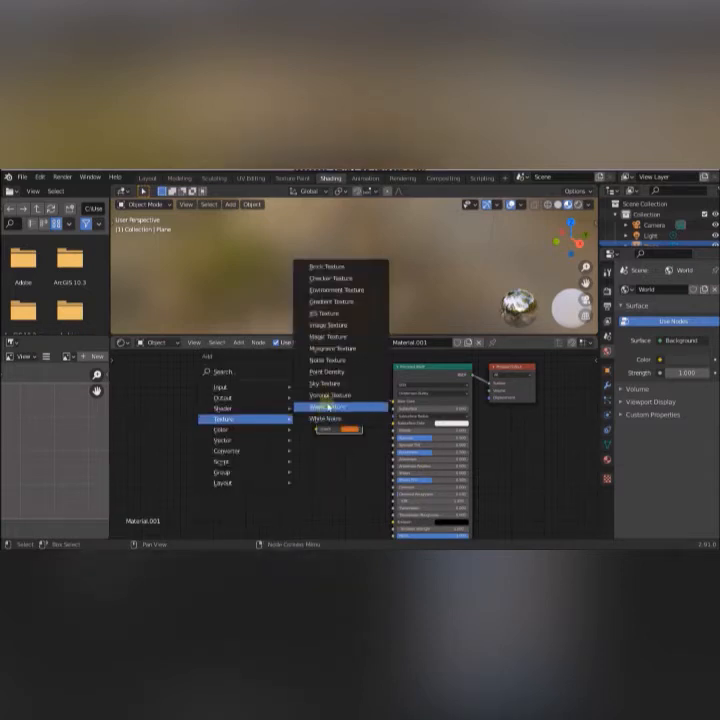
{"action": "left_click", "coordinate": [329, 359]}
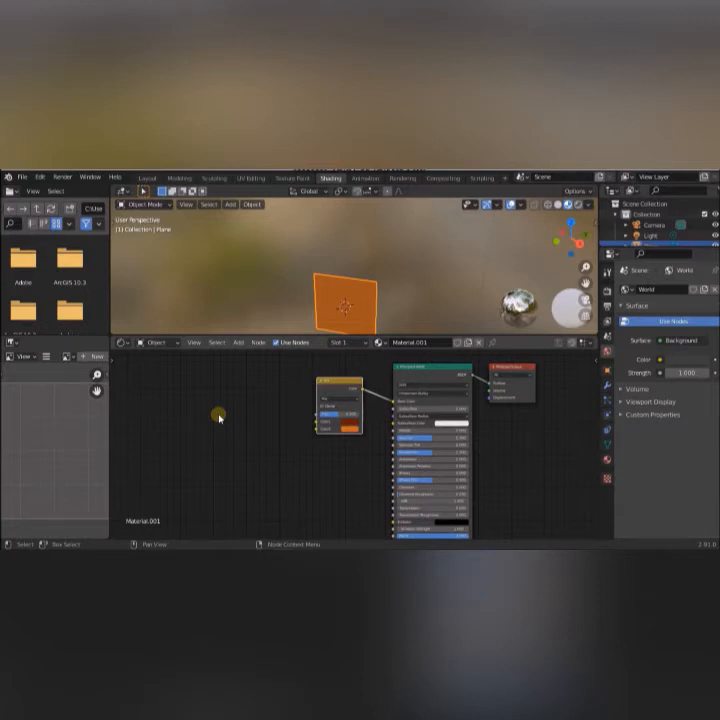
- Add a ColorRamp node, connect its Color output to the MixRGB node's Fac, and move the ramp's black stop to about 0.577
{"action": "key", "text": "shift+a"}
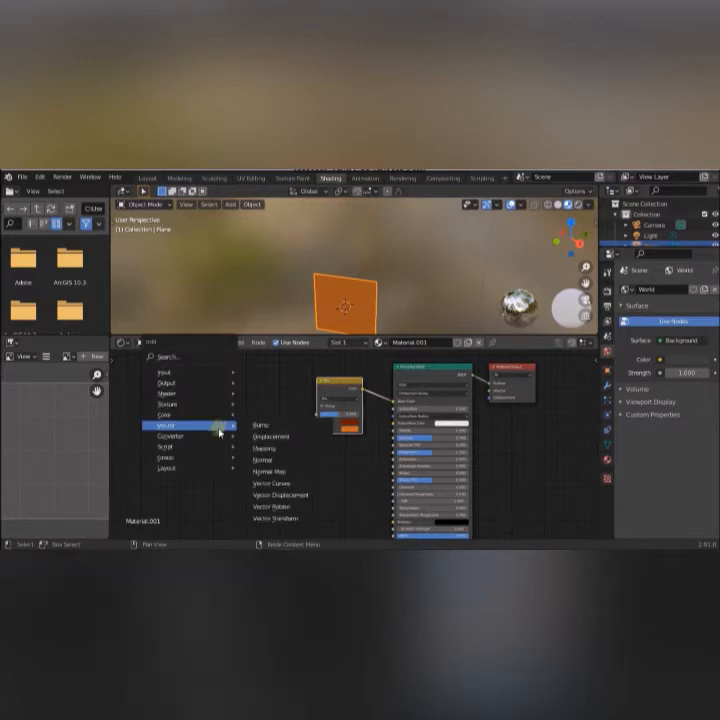
{"action": "mouse_move", "coordinate": [217, 435]}
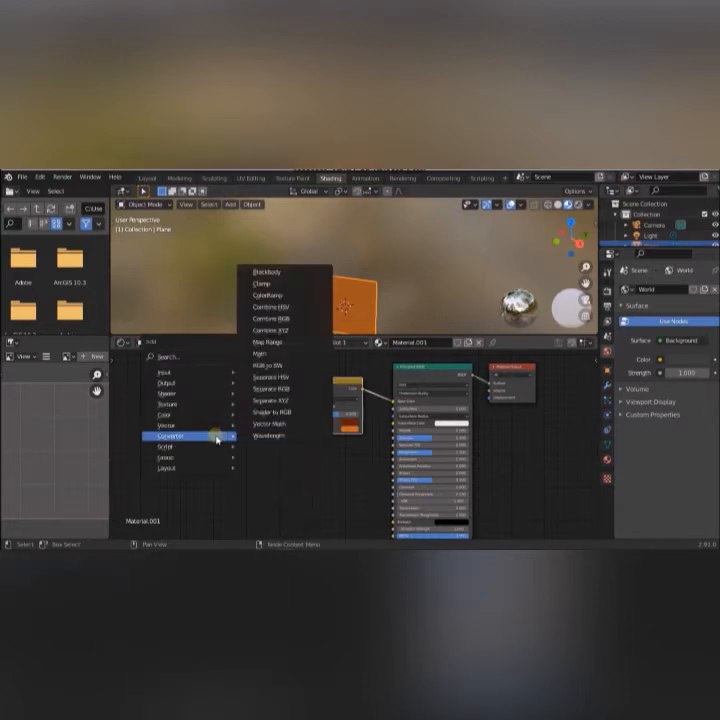
{"action": "left_click", "coordinate": [290, 299]}
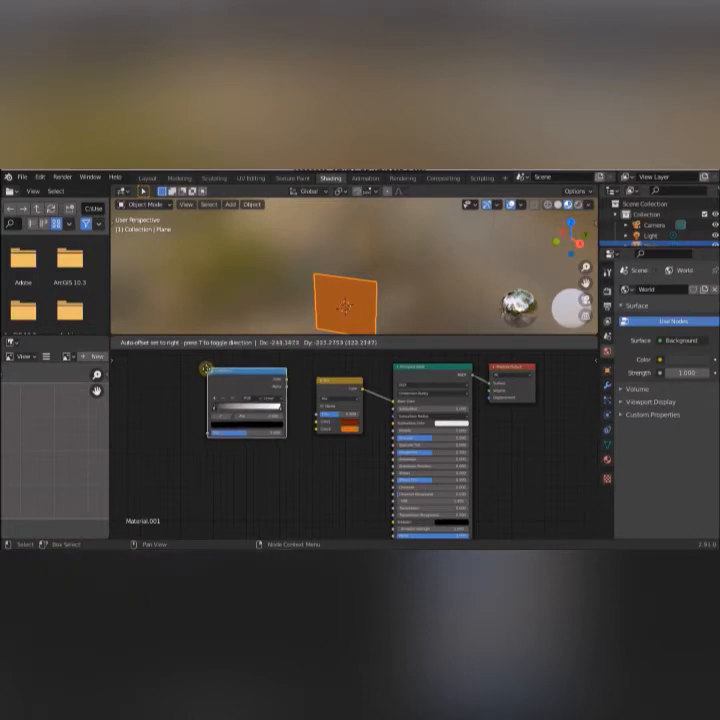
{"action": "left_click", "coordinate": [206, 367]}
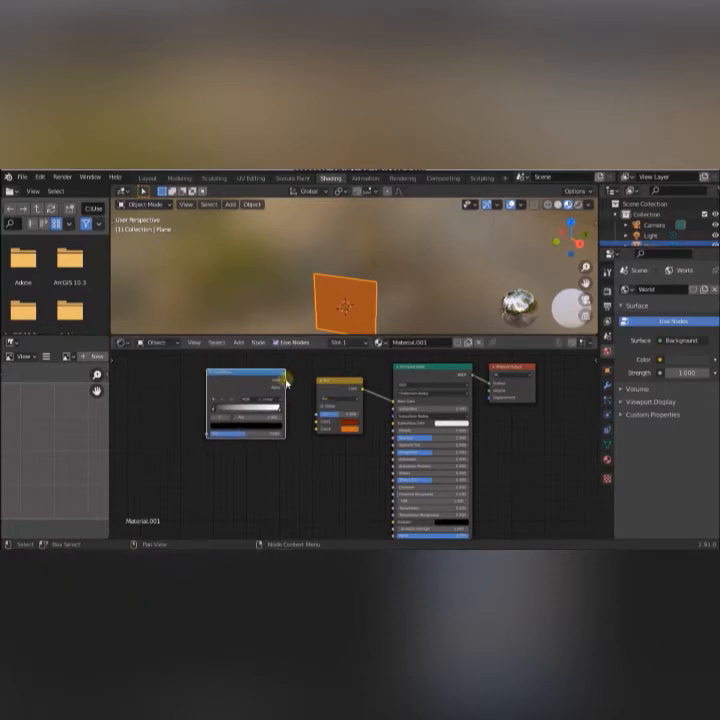
{"action": "left_click_drag", "start_coordinate": [285, 382], "coordinate": [316, 418]}
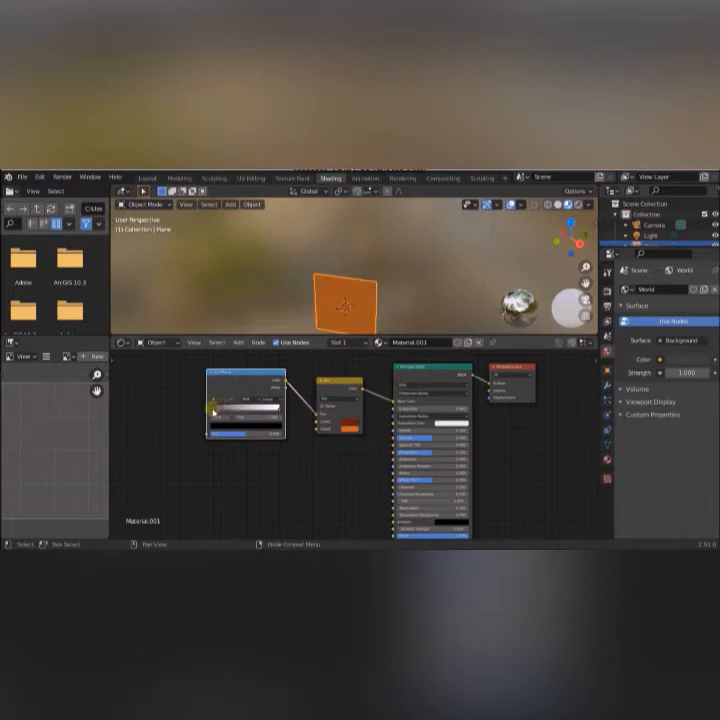
{"action": "left_click_drag", "start_coordinate": [213, 409], "coordinate": [253, 420]}
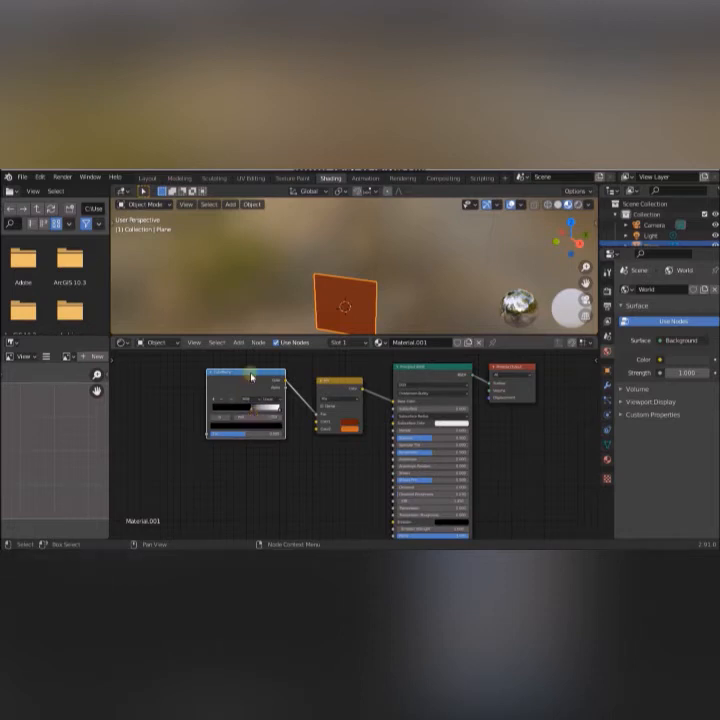
{"action": "left_click_drag", "start_coordinate": [249, 372], "coordinate": [261, 388]}
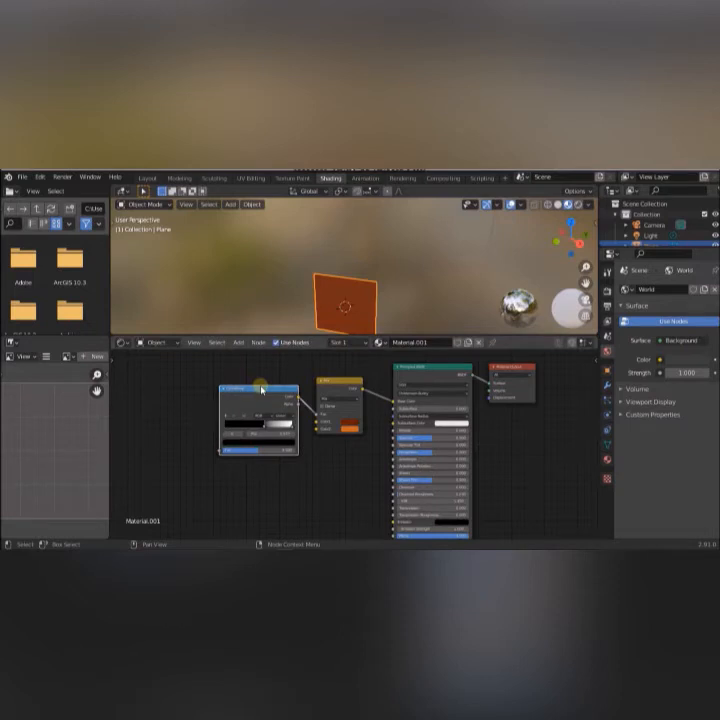
- Add a Noise Texture node beside the ColorRamp and connect its Fac output to the ColorRamp's Fac input
{"action": "key", "text": "shift+a"}
{"action": "mouse_move", "coordinate": [257, 356]}
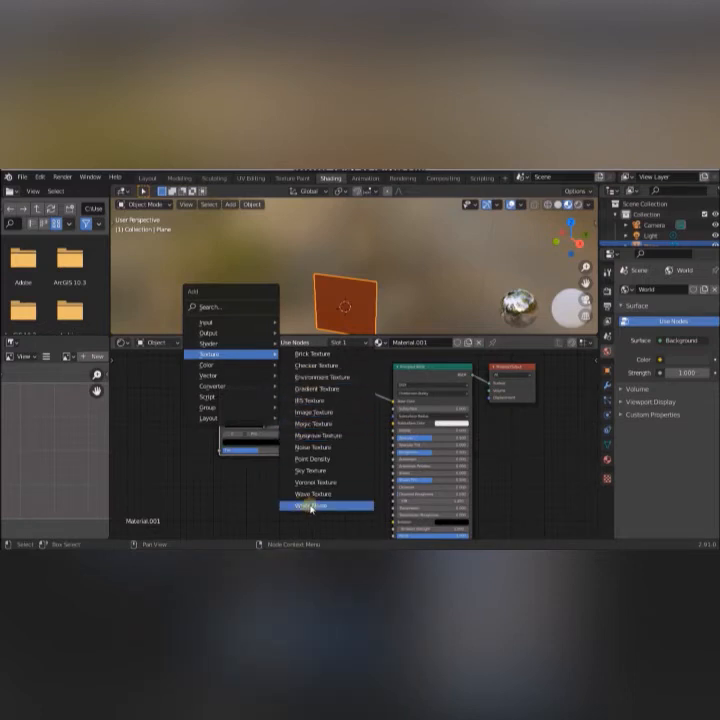
{"action": "left_click", "coordinate": [310, 447]}
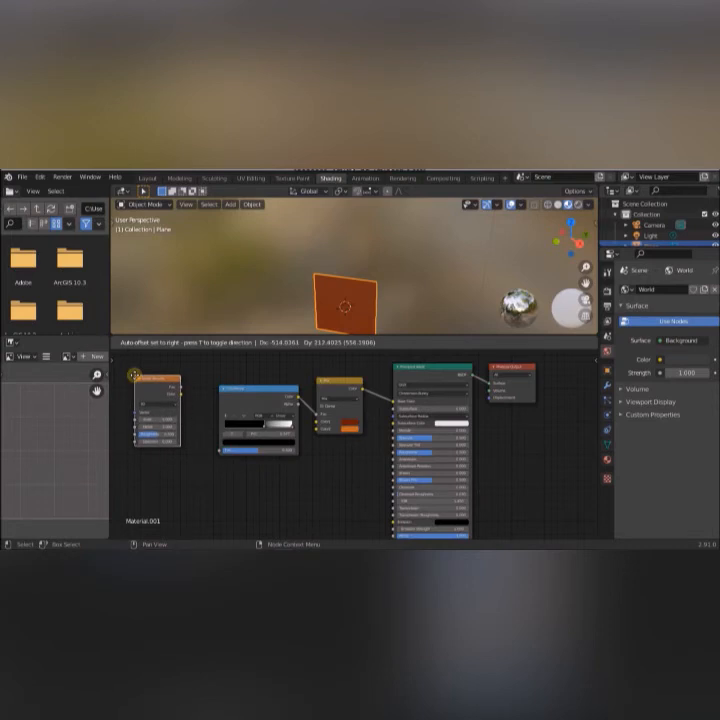
{"action": "left_click", "coordinate": [135, 376]}
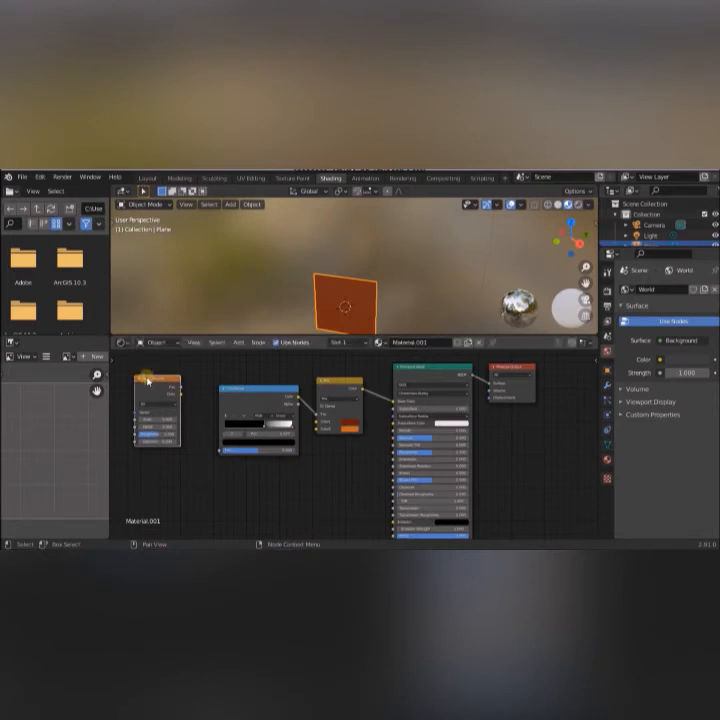
{"action": "left_click_drag", "start_coordinate": [147, 380], "coordinate": [219, 452]}
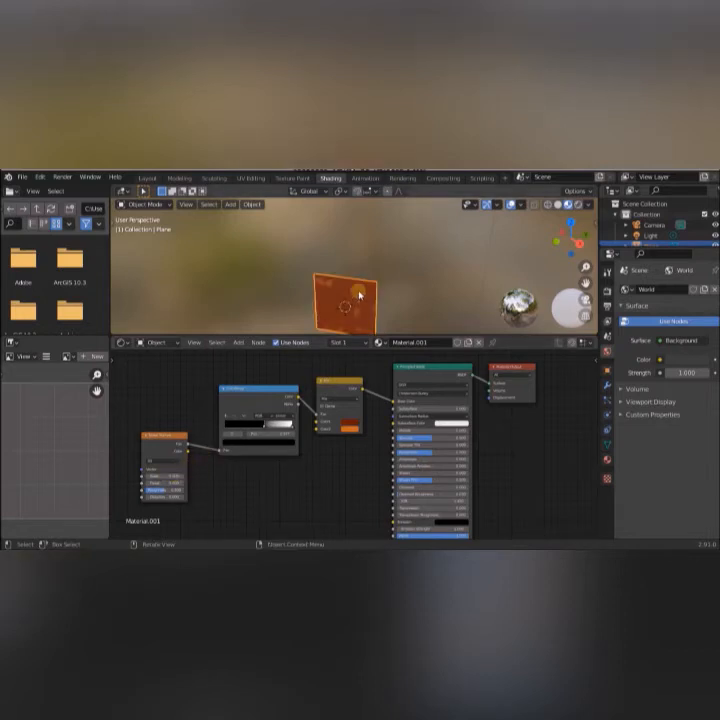
- Change the Scale of the Noise Texture node to alter the size of the orange patches on the plane
{"action": "middle_click_drag", "start_coordinate": [359, 295], "coordinate": [340, 300]}
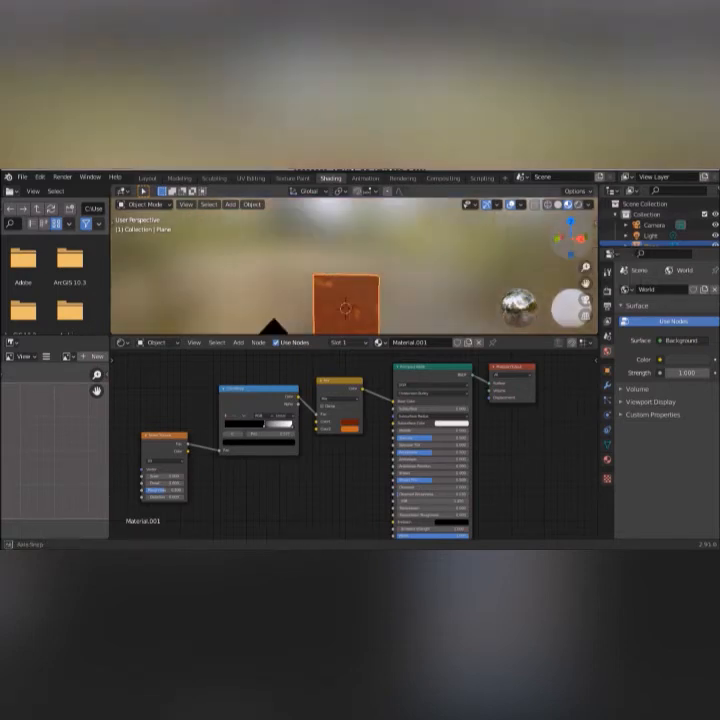
{"action": "mouse_move", "coordinate": [565, 244]}
{"action": "left_mouse_down"}
{"action": "mouse_move", "coordinate": [563, 251]}
{"action": "mouse_move", "coordinate": [571, 246]}
{"action": "left_mouse_up"}
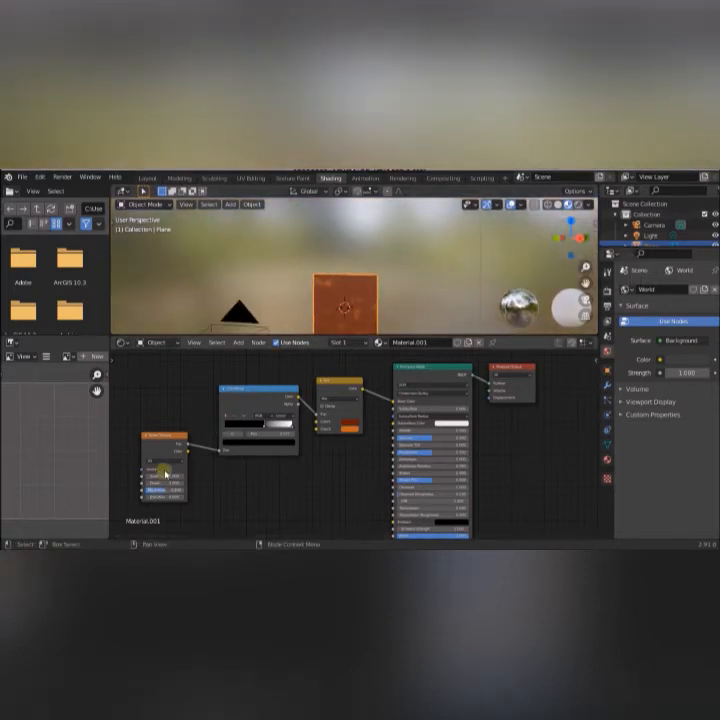
{"action": "scroll", "coordinate": [162, 474], "scroll_direction": "up", "scroll_amount": 3}
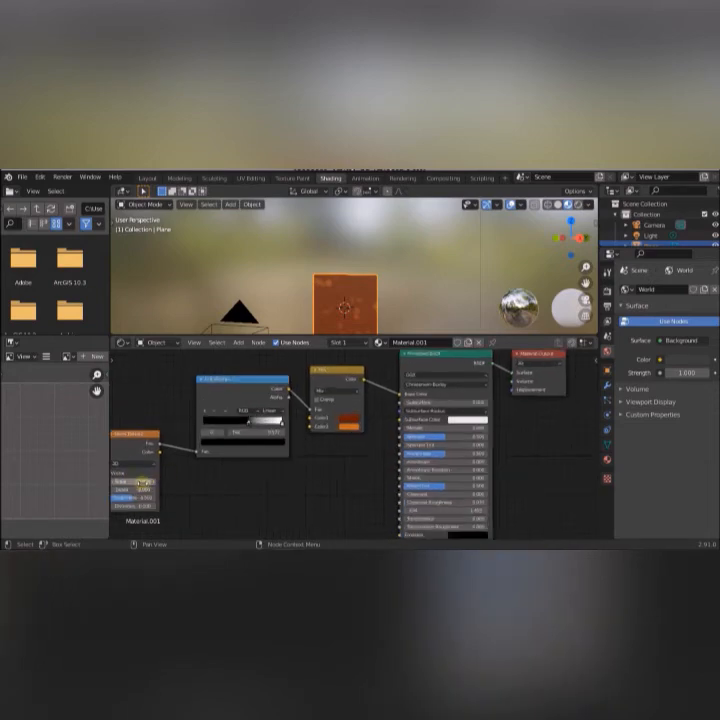
{"action": "double_click", "coordinate": [141, 483]}
{"action": "type", "text": "10"}
{"action": "key", "text": "BackSpace"}
{"action": "key", "text": "BackSpace"}
{"action": "key", "text": "Return"}
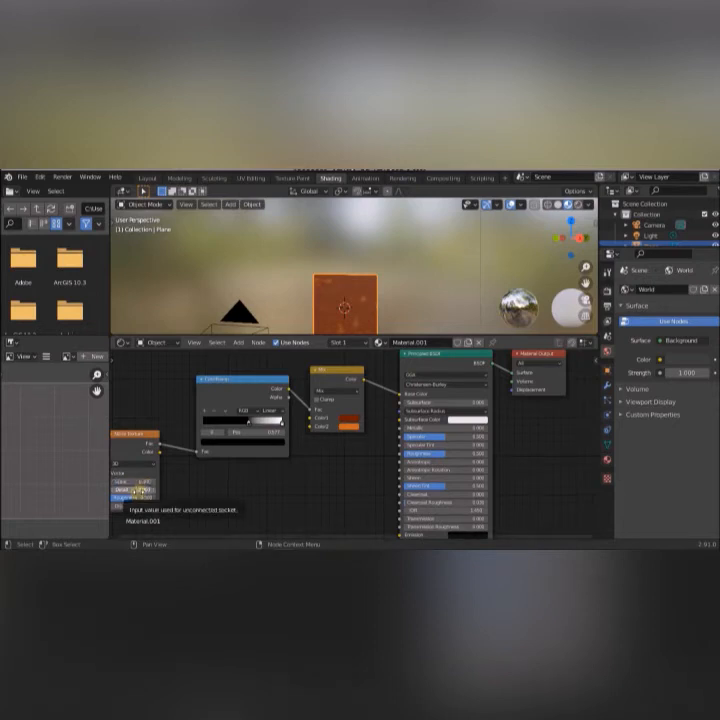
- Set the Noise Texture node's Detail to 4.7 and its Roughness to 1
{"action": "left_click", "coordinate": [141, 490]}
{"action": "type", "text": "4.5"}
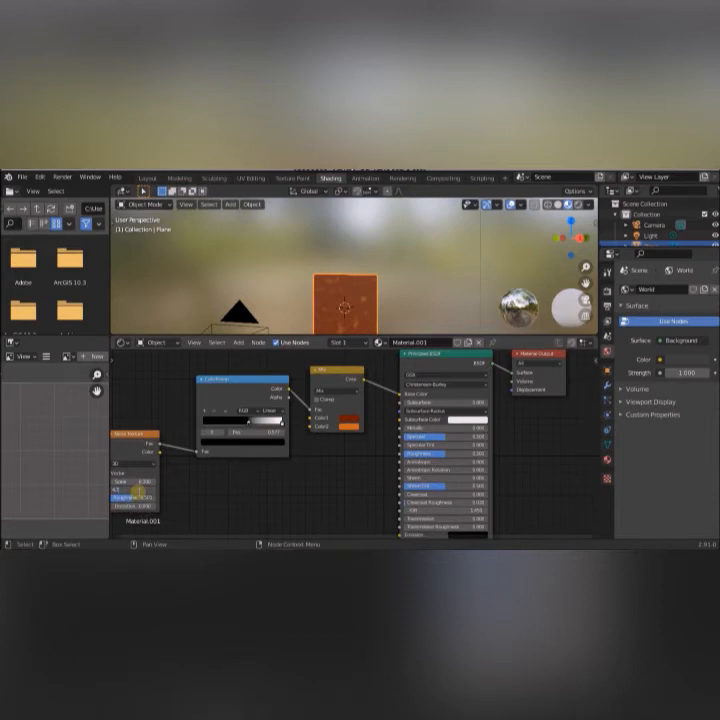
{"action": "key", "text": "Return"}
{"action": "left_click", "coordinate": [137, 497]}
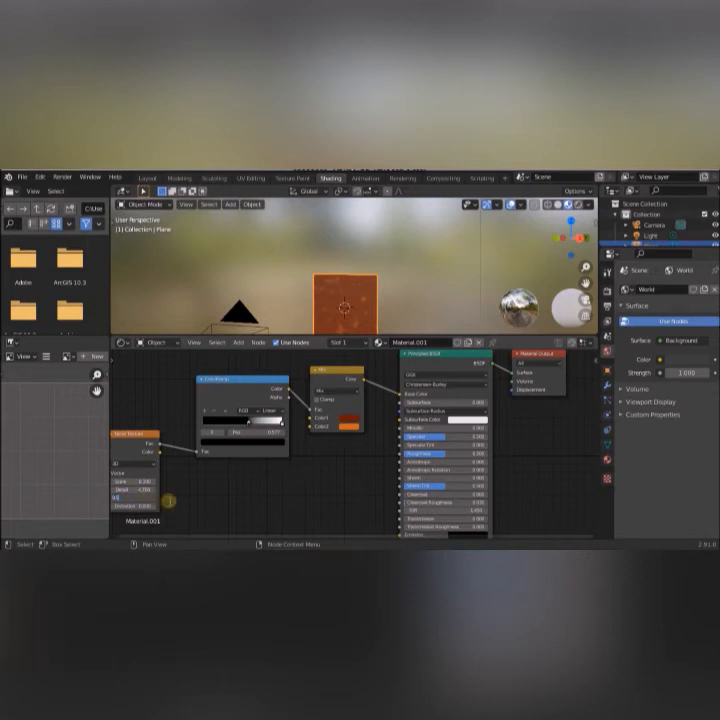
{"action": "key", "text": "Return"}
{"action": "left_click_drag", "start_coordinate": [134, 500], "coordinate": [156, 500]}
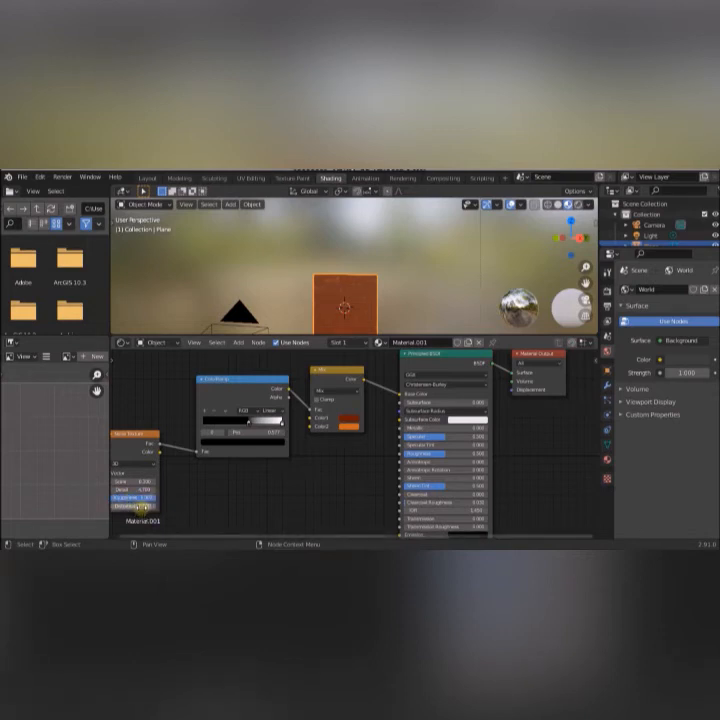
{"action": "scroll", "coordinate": [195, 481], "scroll_direction": "down", "scroll_amount": 2}
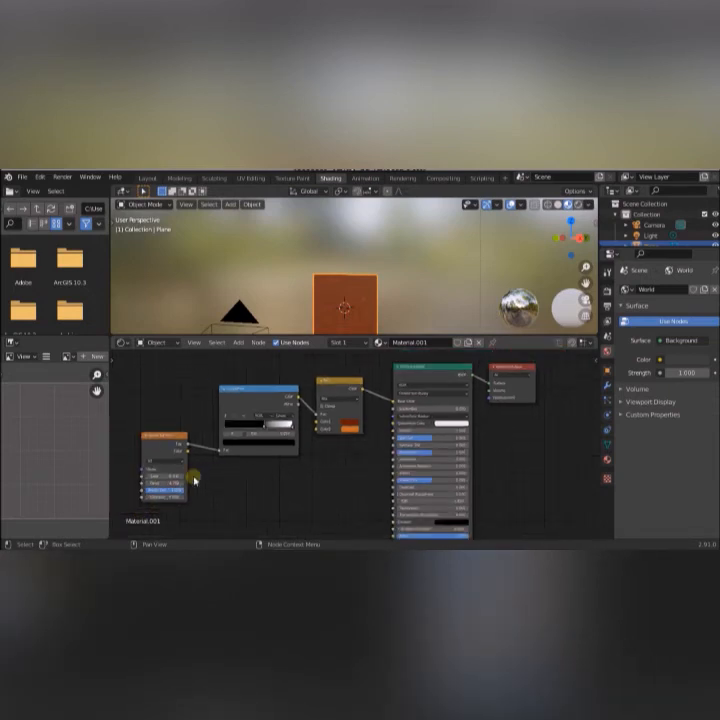
- Add a Magic Texture node above the Noise Texture, adjust its Scale and set its Depth to 4
{"action": "key", "text": "shift+a"}
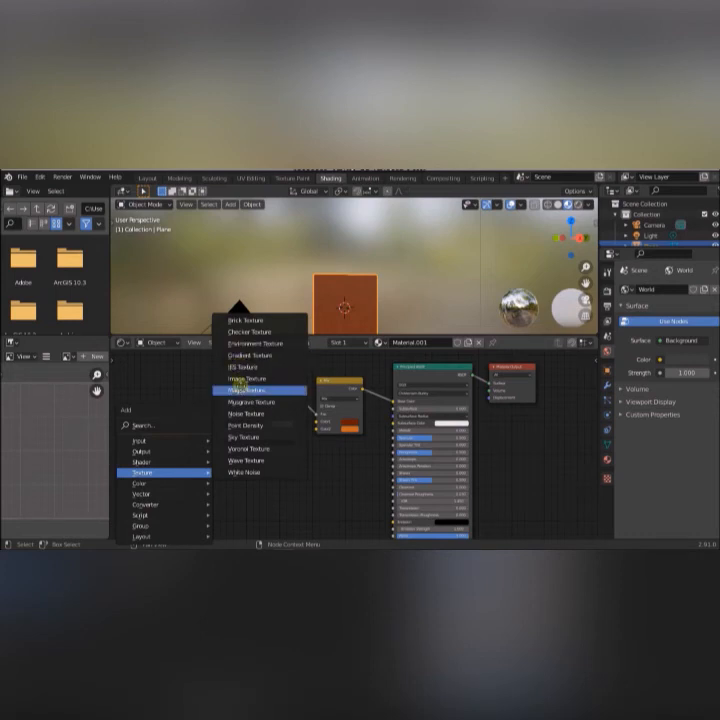
{"action": "left_click", "coordinate": [238, 388]}
{"action": "left_click", "coordinate": [135, 377]}
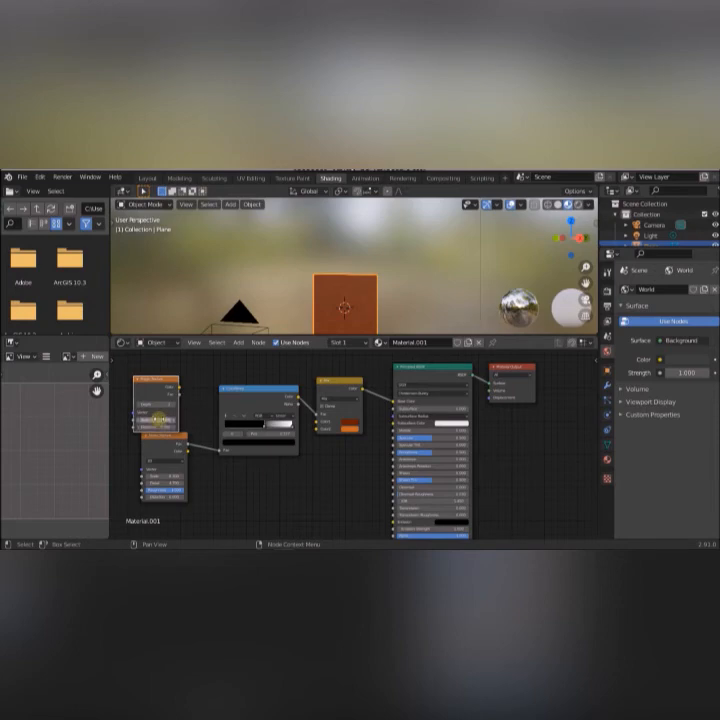
{"action": "double_click", "coordinate": [158, 420]}
{"action": "key", "text": "Return"}
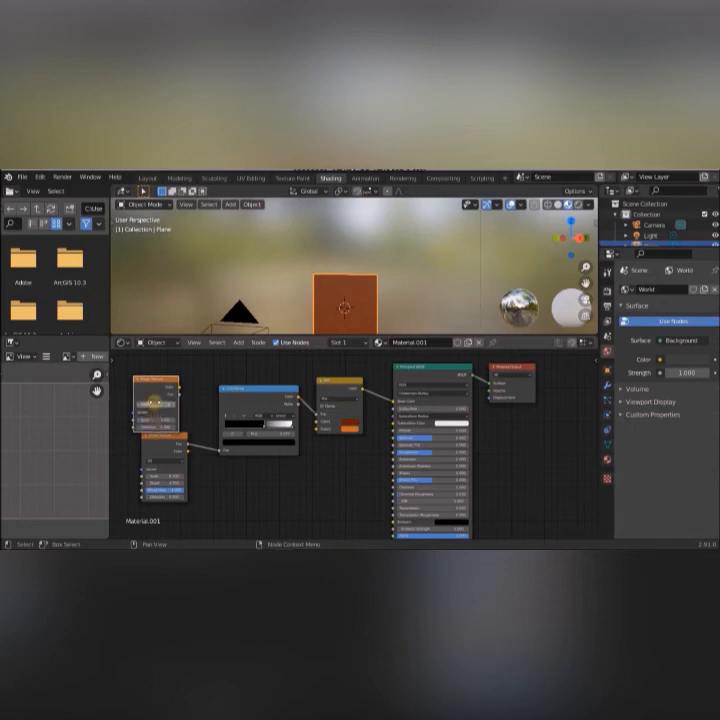
{"action": "double_click", "coordinate": [154, 403]}
{"action": "key", "text": "Return"}
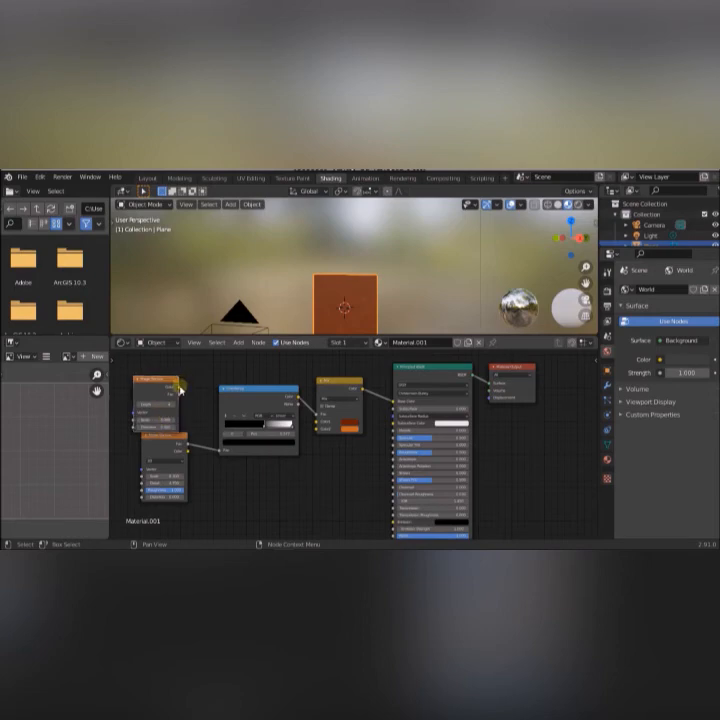
- Connect the Magic Texture's Color output to the Material Output's Displacement input and inspect the surface relief on the plane
{"action": "left_click_drag", "start_coordinate": [180, 388], "coordinate": [490, 397]}
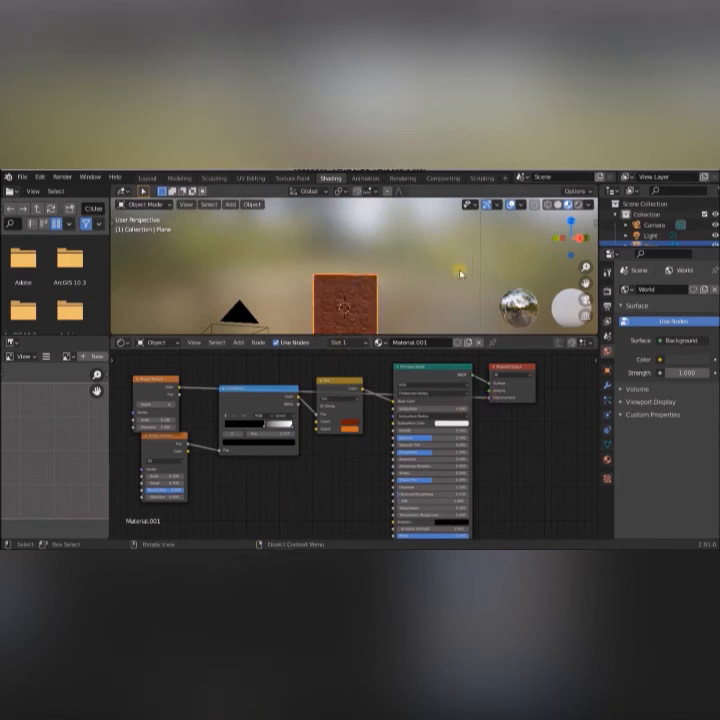
{"action": "scroll", "coordinate": [401, 287], "scroll_direction": "up", "scroll_amount": 3}
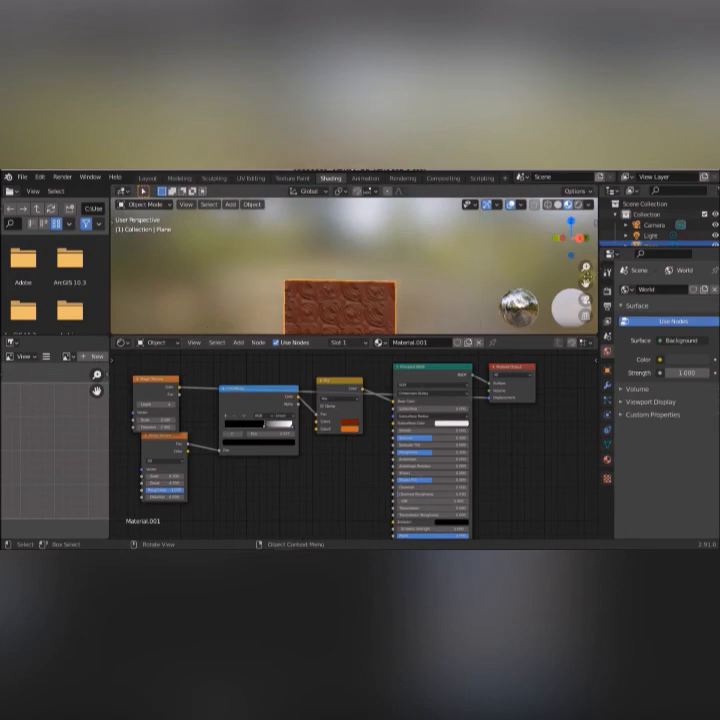
{"action": "left_click_drag", "start_coordinate": [586, 284], "coordinate": [572, 212]}
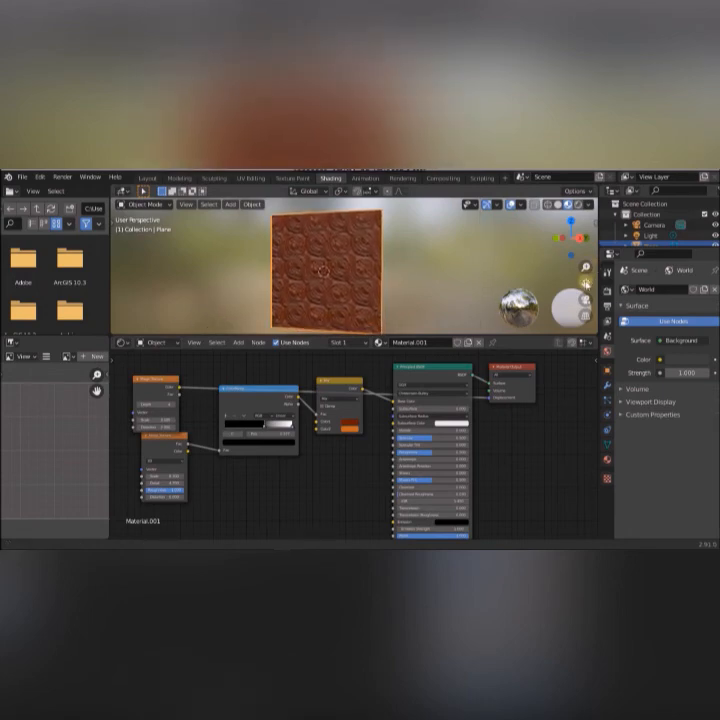
{"action": "middle_click_drag", "start_coordinate": [342, 309], "coordinate": [333, 313]}
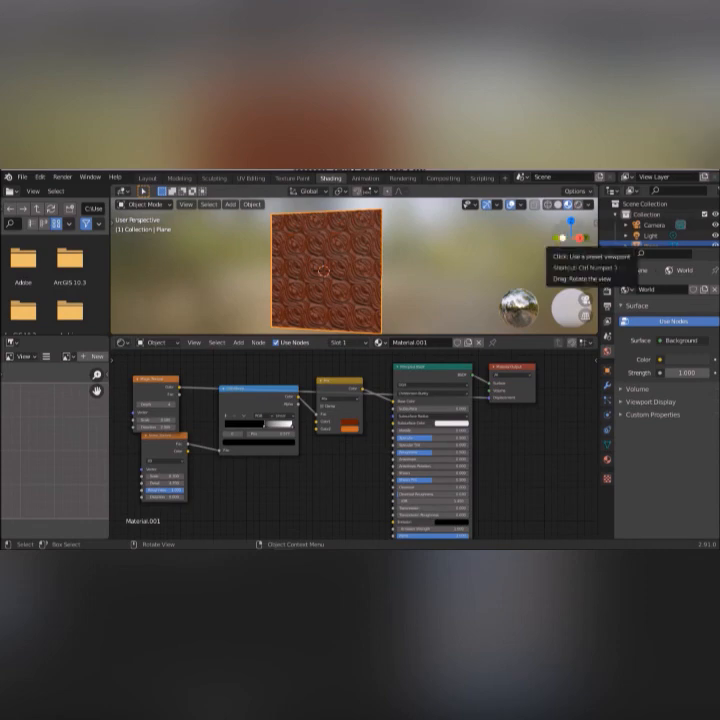
{"action": "mouse_move", "coordinate": [565, 264]}
{"action": "left_mouse_down"}
{"action": "mouse_move", "coordinate": [556, 260]}
{"action": "mouse_move", "coordinate": [580, 241]}
{"action": "mouse_move", "coordinate": [564, 244]}
{"action": "left_mouse_up"}
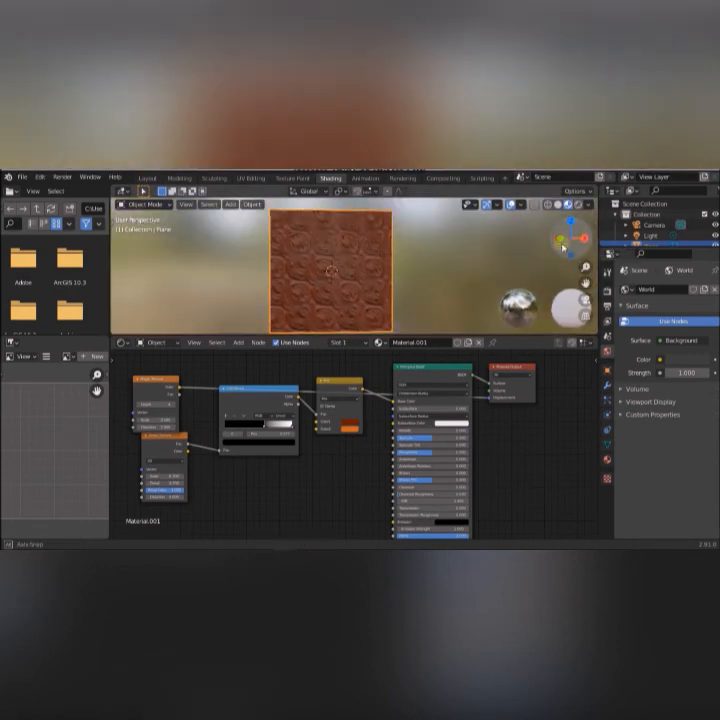